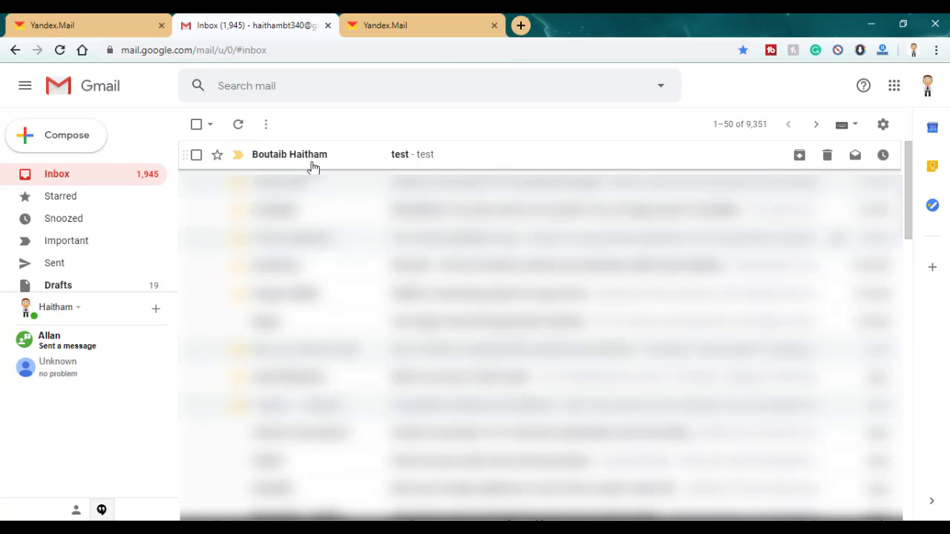
Open the 'test' email from the Gmail inbox list
click(313, 167)
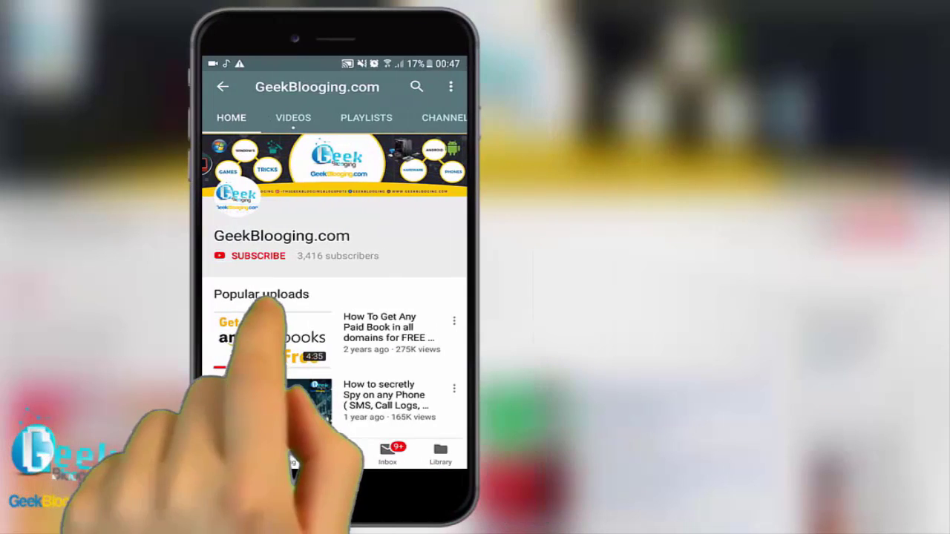
Subscribe to GeekBlogging.com and turn on the bell for all new-video notifications
click(252, 255)
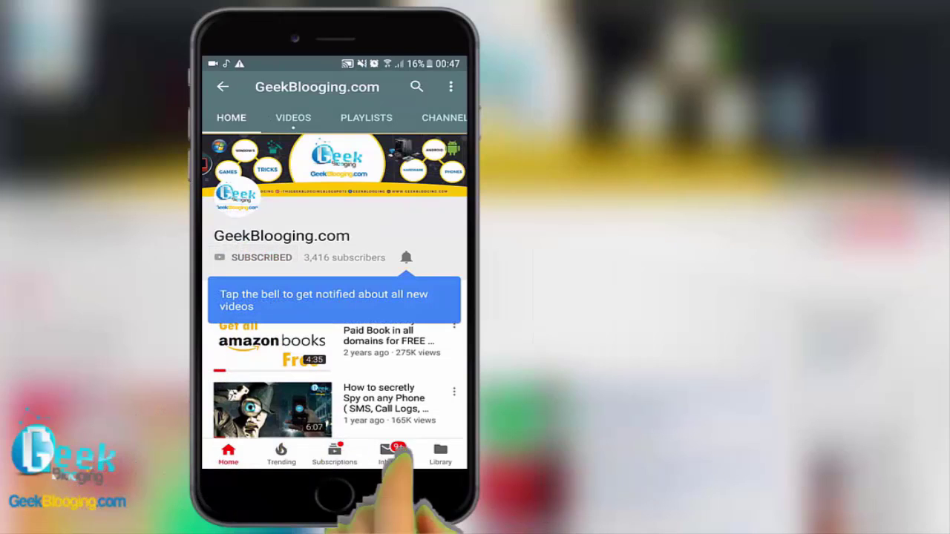
click(406, 257)
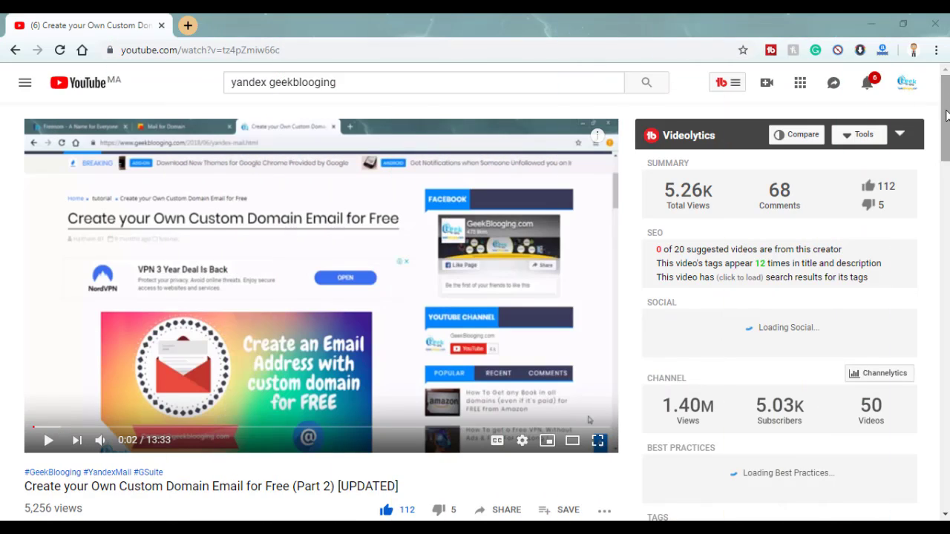
Play the tutorial, jump through 3:23, 7:00, 10:51 and 12:27, pause, and open a new window
scroll(499, 256, down, 1)
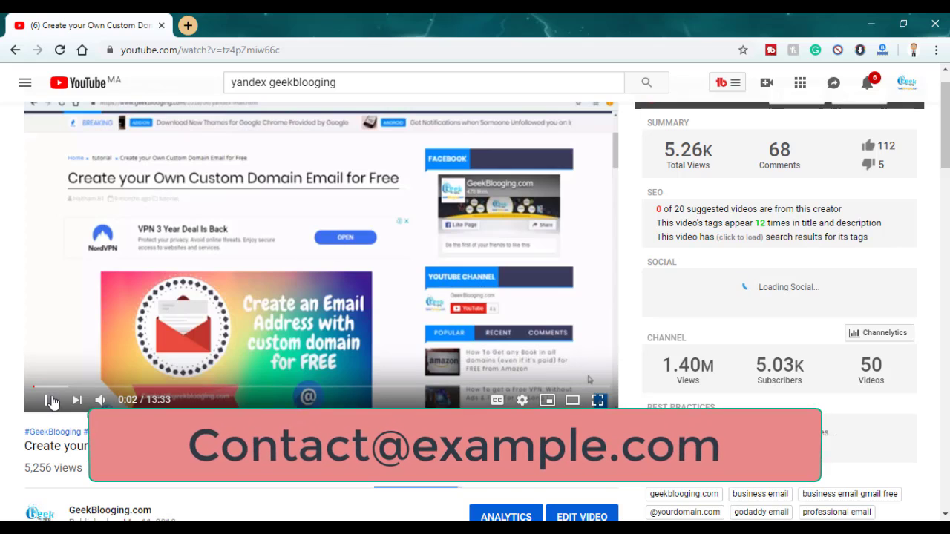
click(49, 399)
click(176, 386)
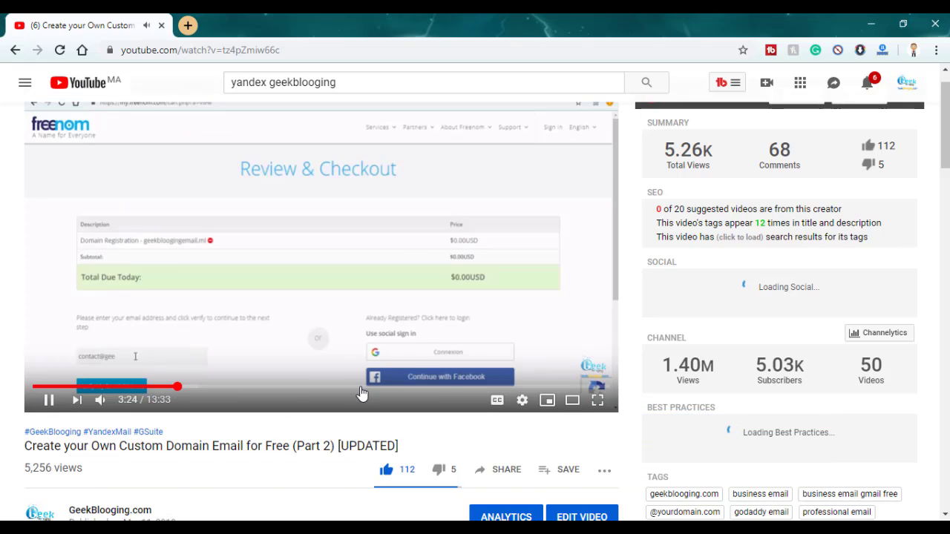
click(332, 394)
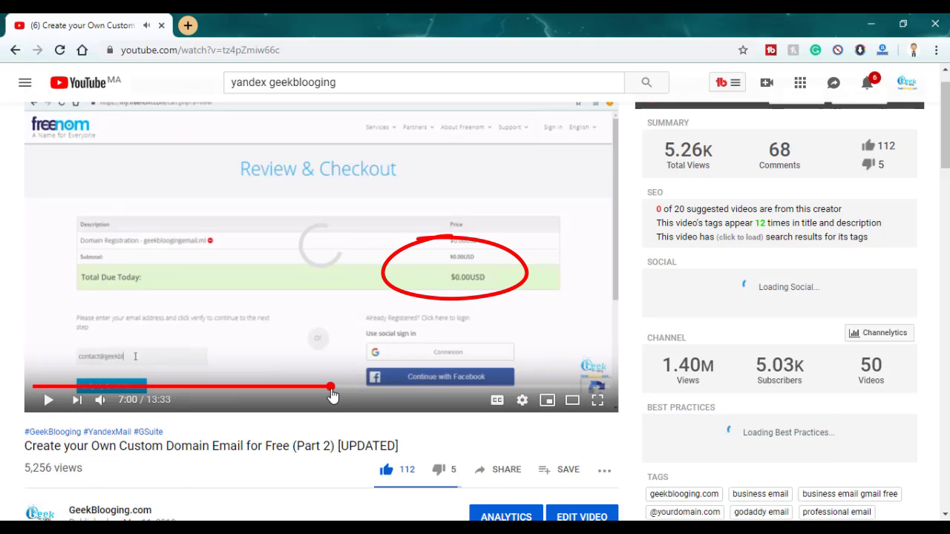
click(495, 386)
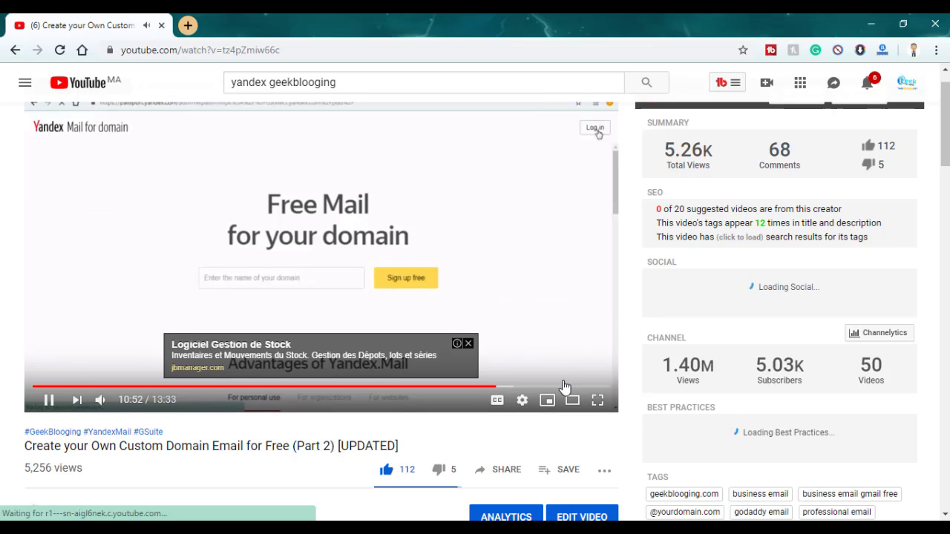
click(563, 386)
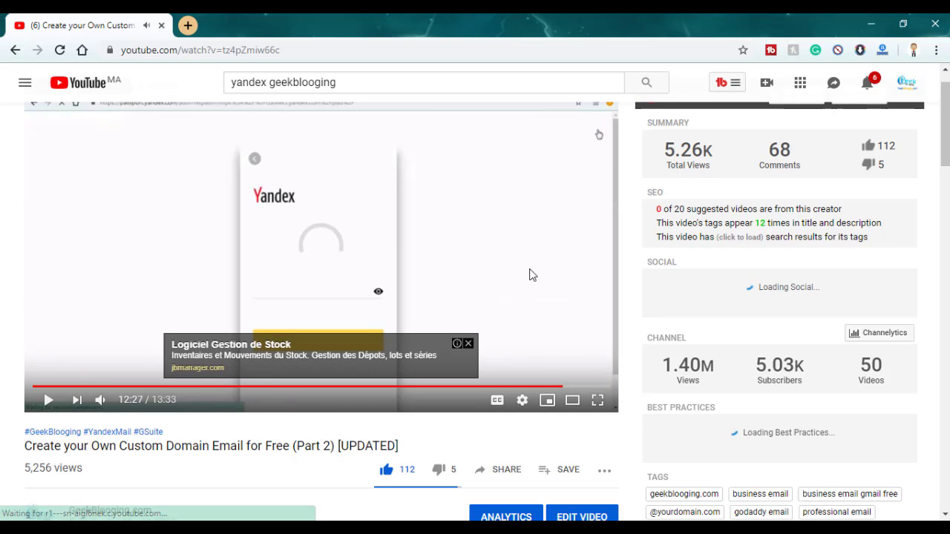
click(530, 274)
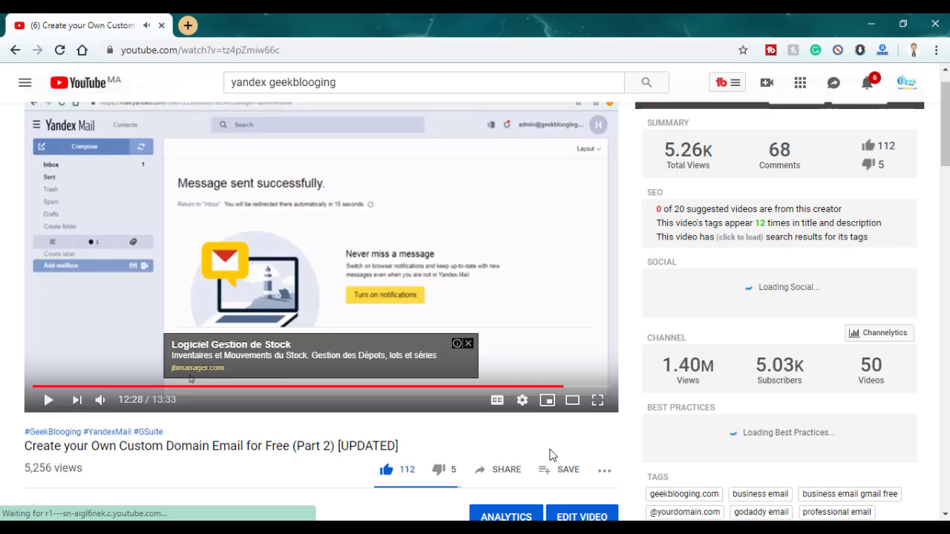
key(ctrl+n)
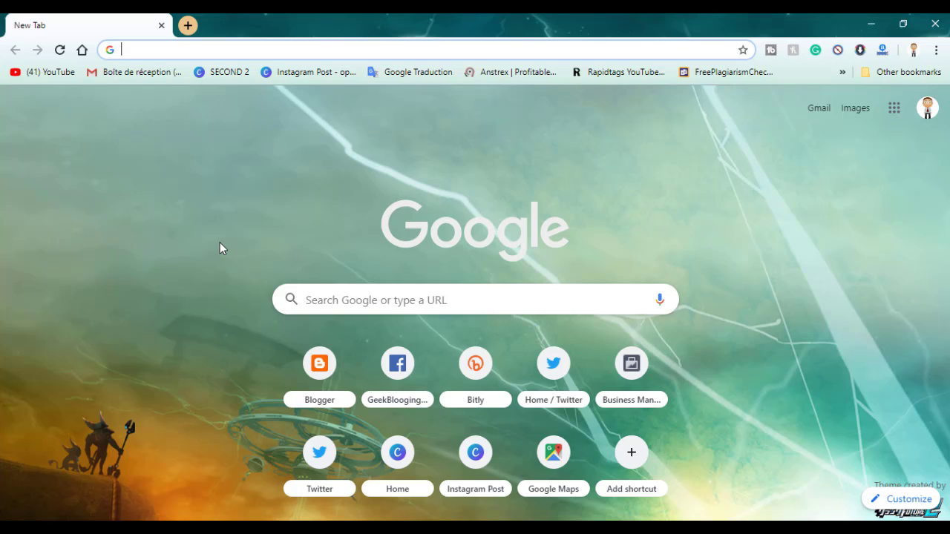
Open Yandex Mail from the 'mail' address-bar suggestion and switch to the second signed-in account
text(mail.geekblooging.com)
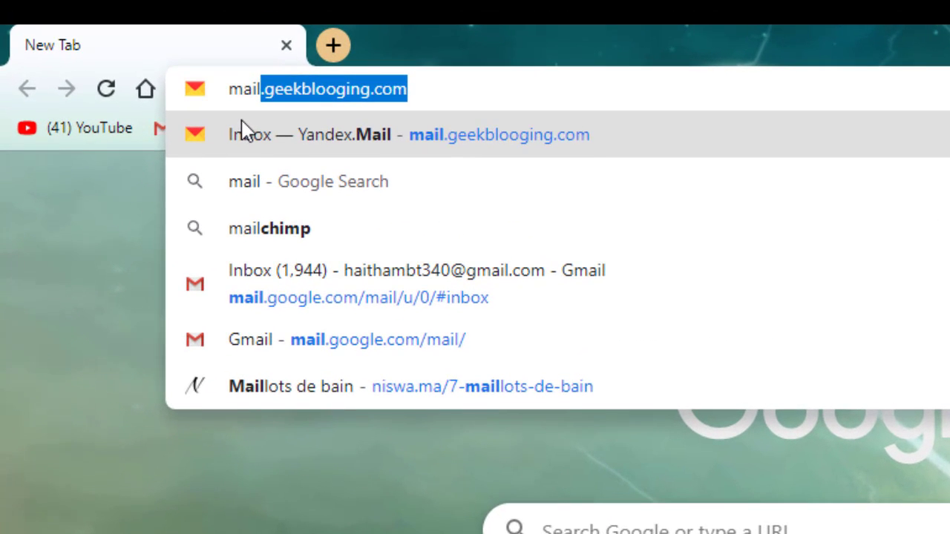
click(245, 132)
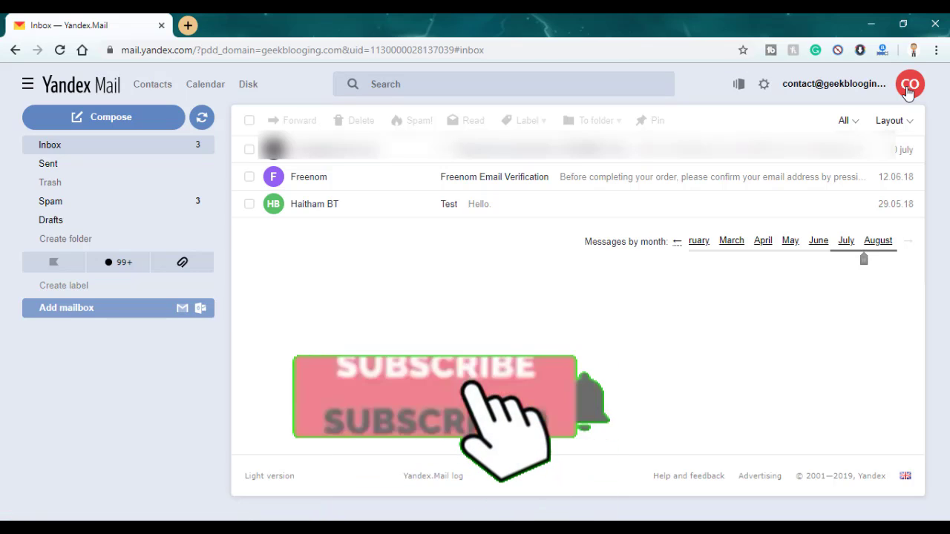
click(909, 87)
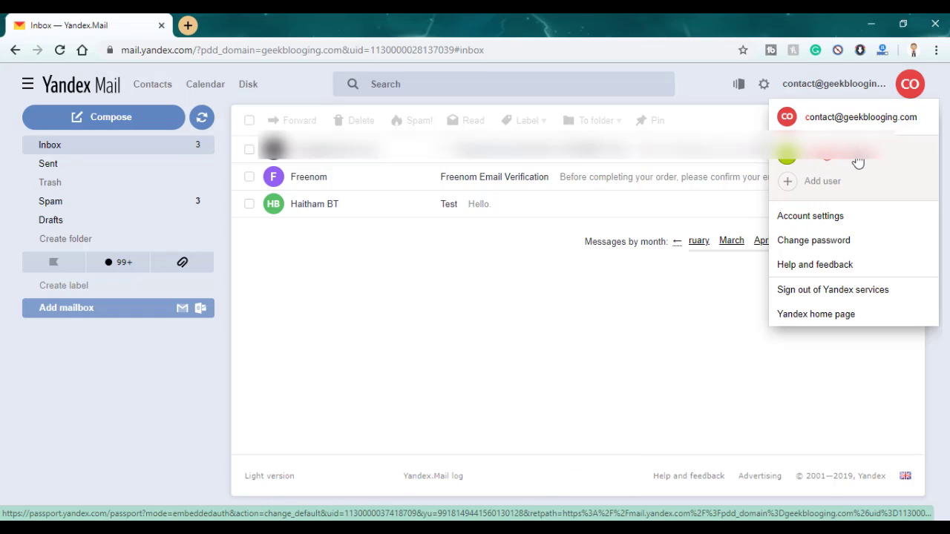
click(858, 161)
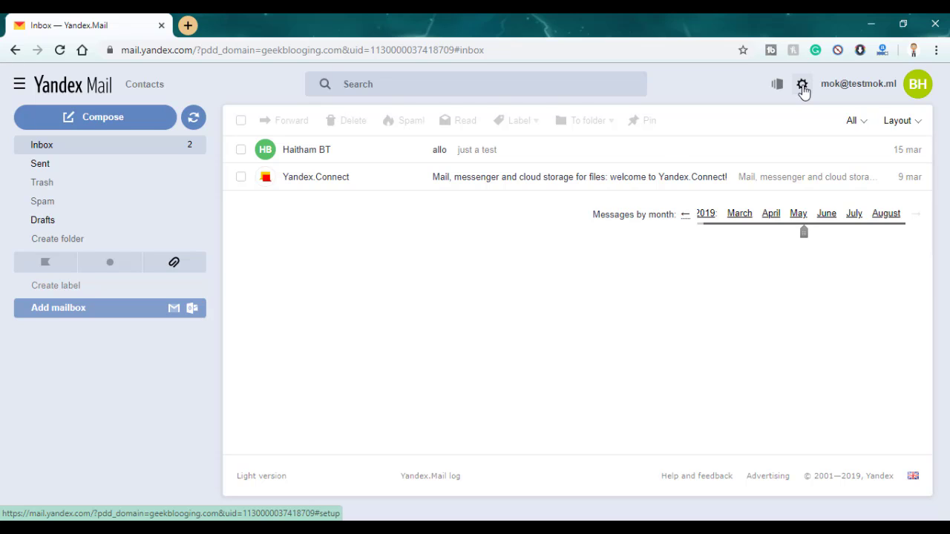
click(803, 87)
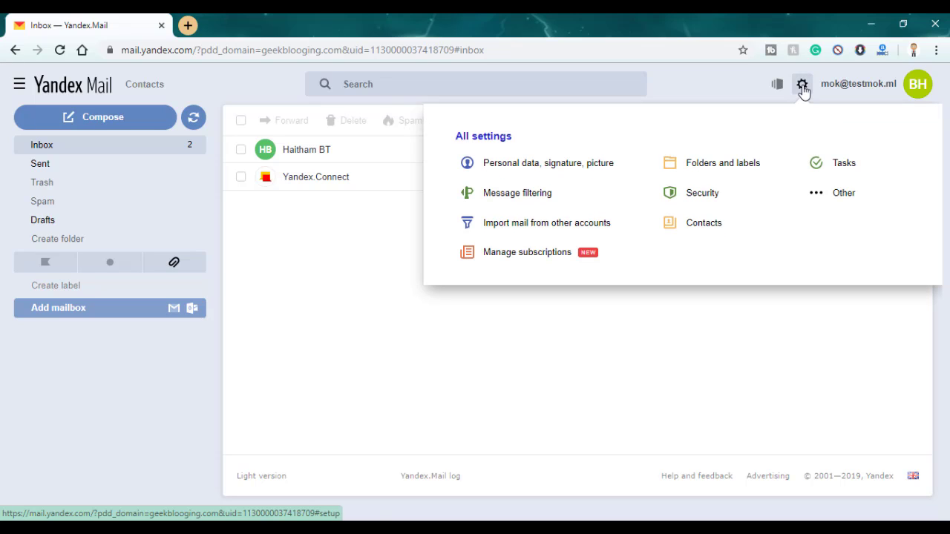
Create a new message filter with the From condition removed and Forward to enabled
click(513, 194)
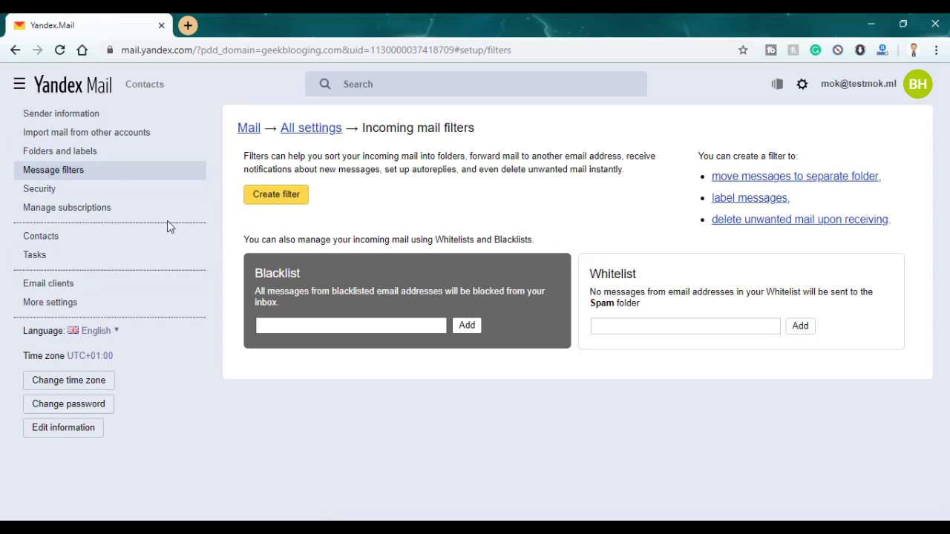
click(280, 200)
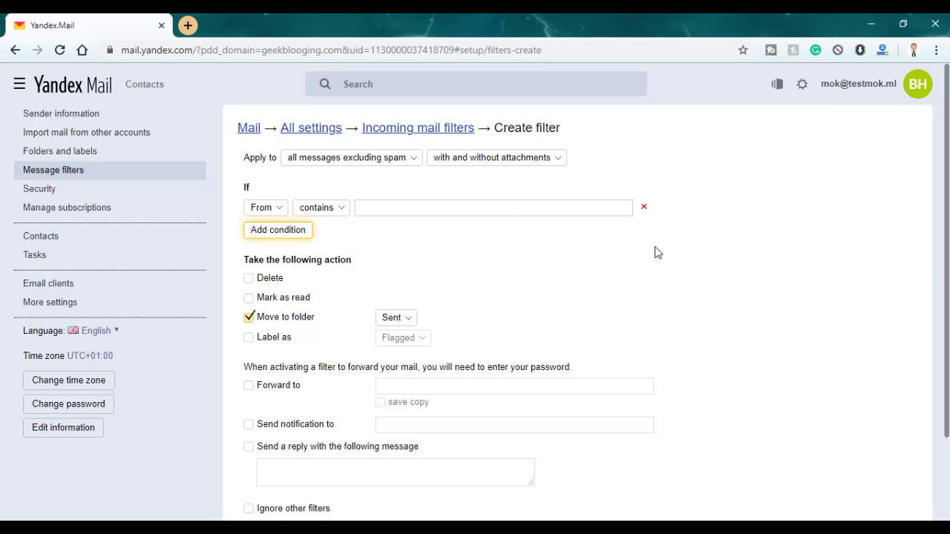
click(645, 209)
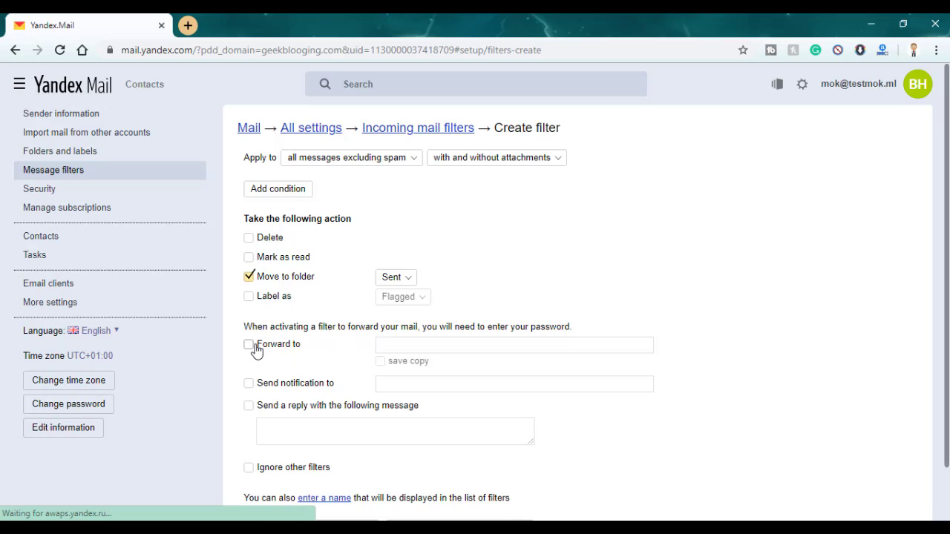
click(250, 345)
Enter the suggested Gmail forwarding address, enable save copy, and keep Move to folder on Sent
click(398, 348)
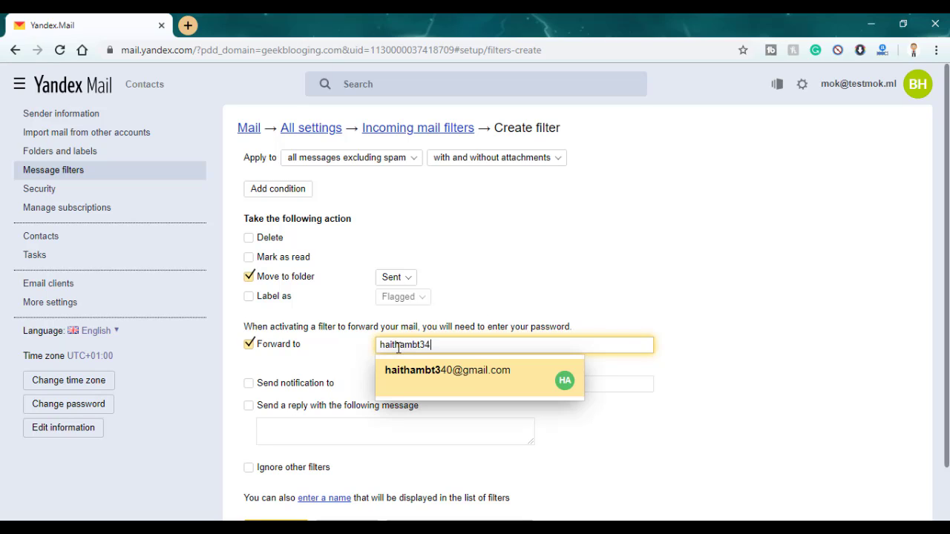
click(449, 383)
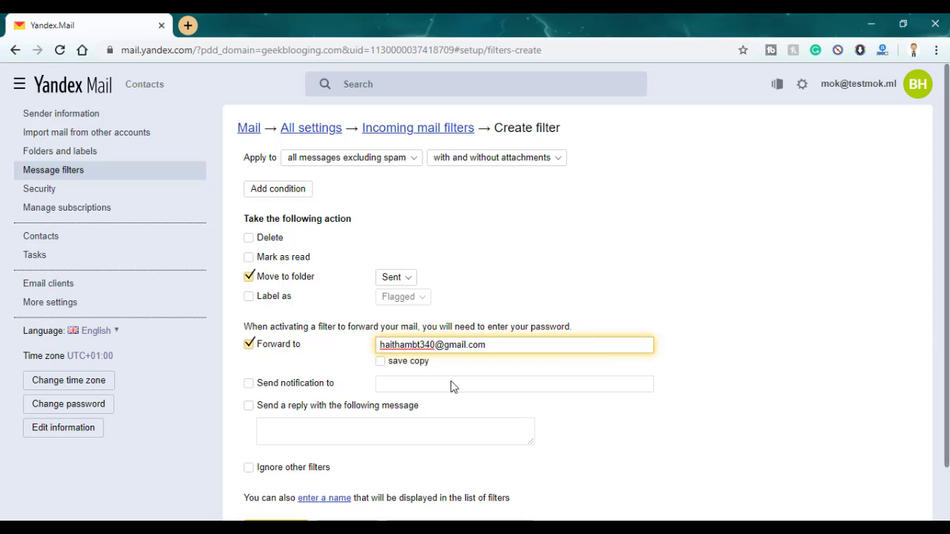
click(381, 363)
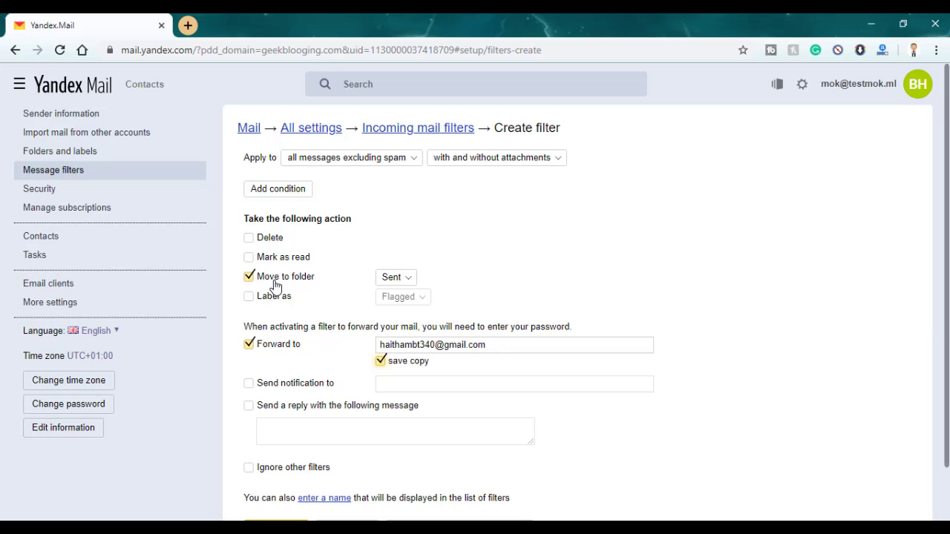
click(392, 279)
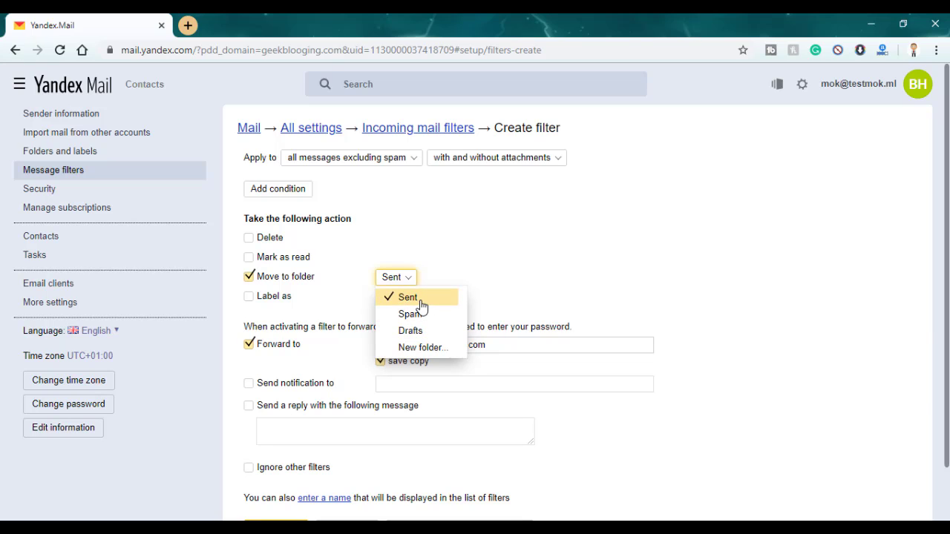
click(420, 299)
scroll(508, 305, down, 1)
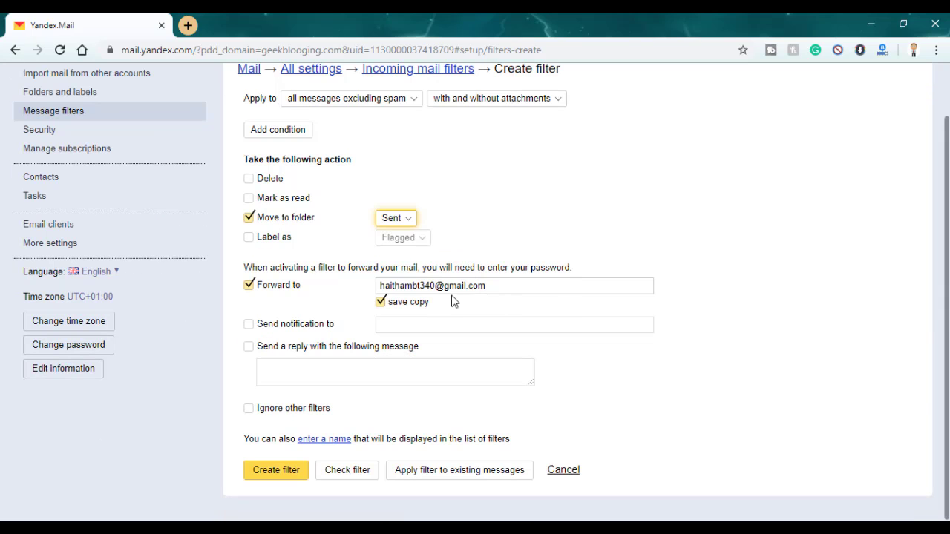
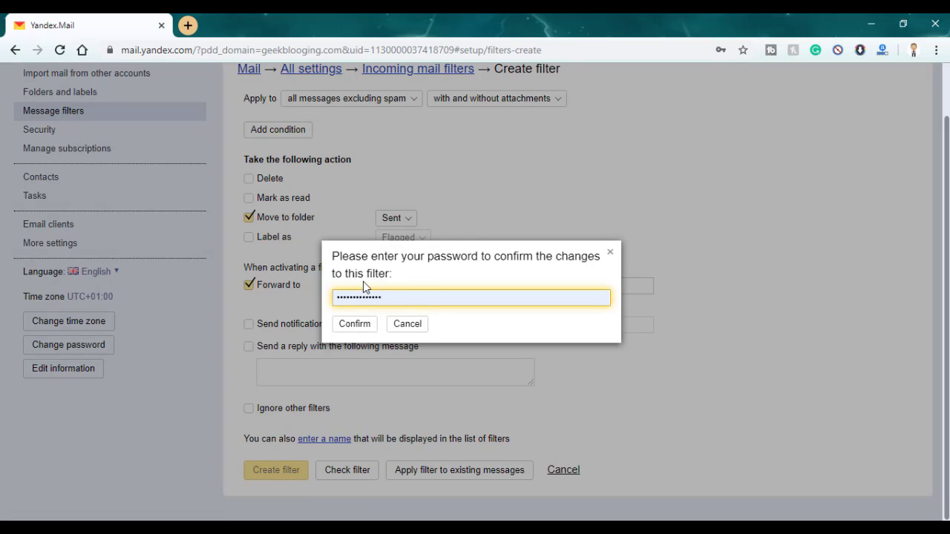
Confirm the new Yandex forwarding filter with the account password
click(362, 326)
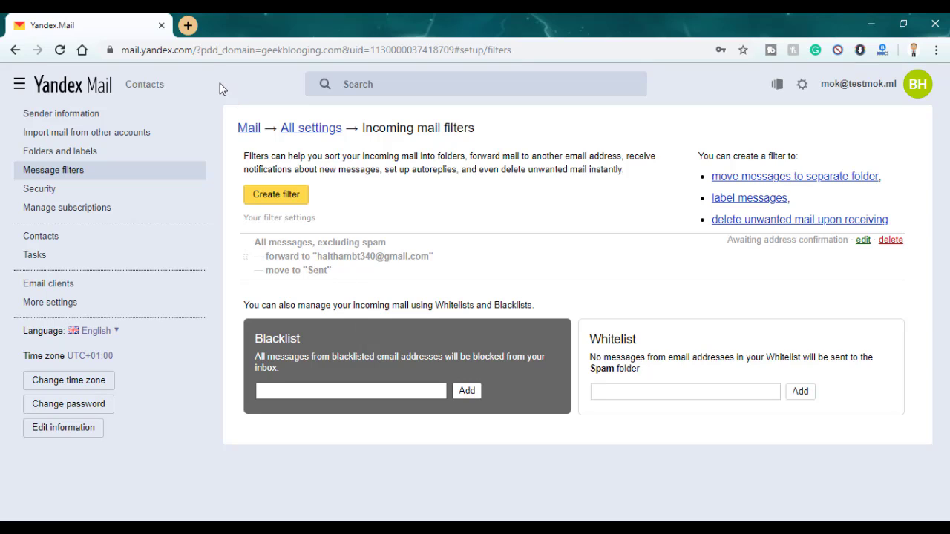
In a new Gmail tab, open the 'Address confirmation for forwarding messages' email and follow its confirm link
click(188, 28)
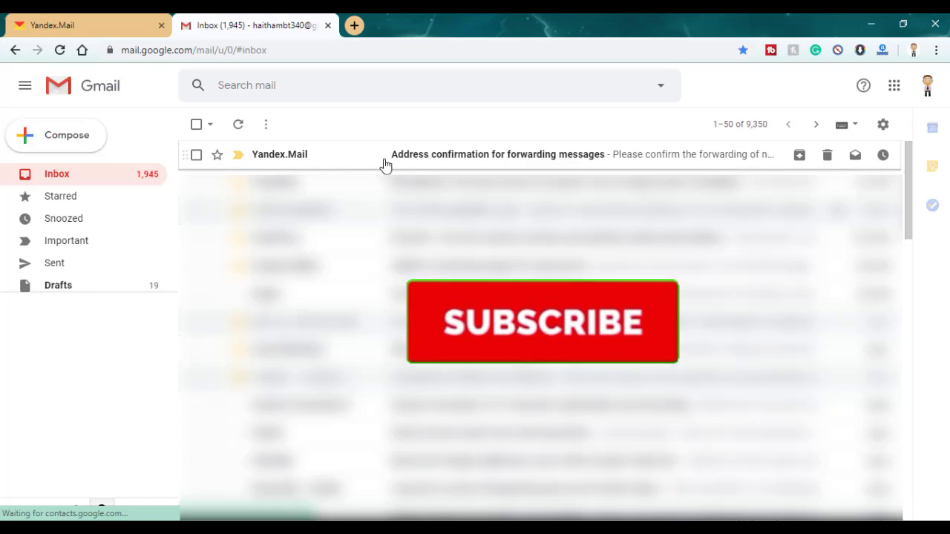
click(456, 156)
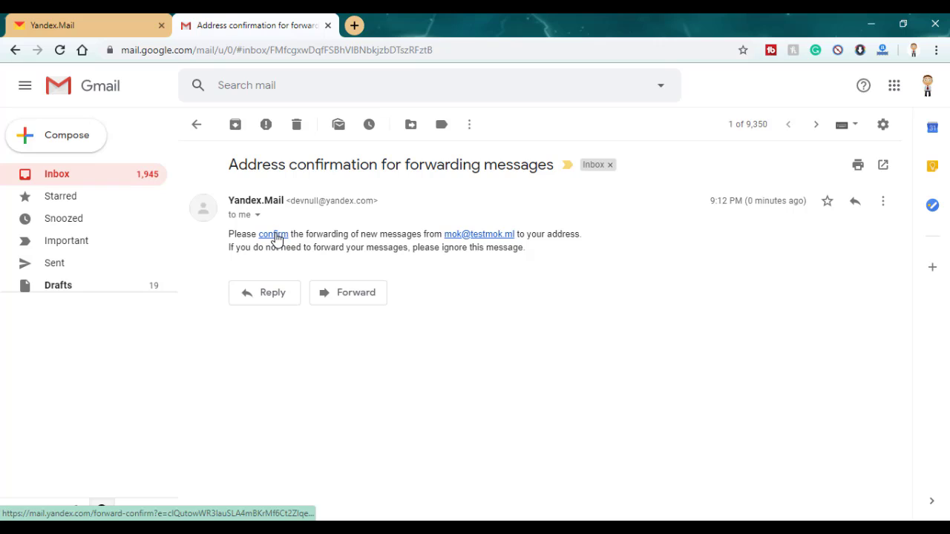
click(274, 235)
Approve forwarding on the Yandex page, then start a Gmail message to the Yandex address
click(346, 350)
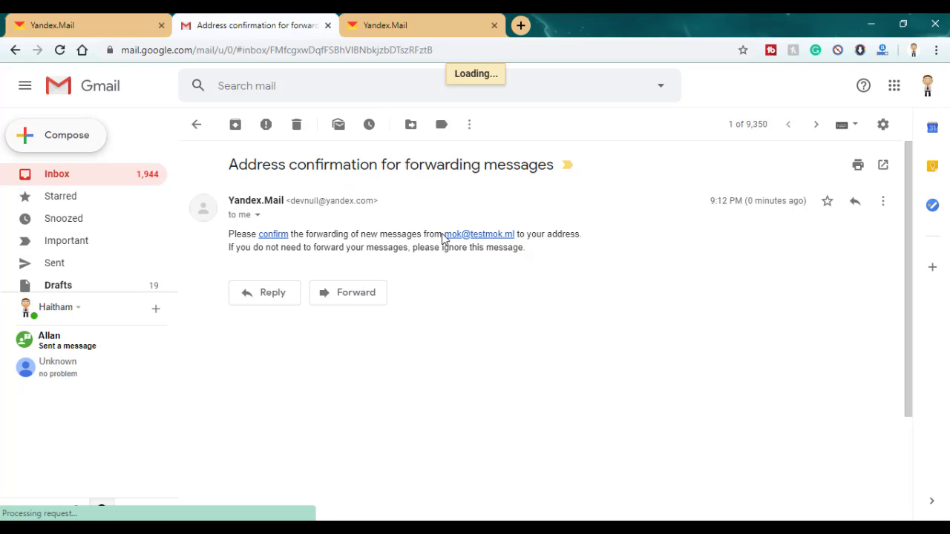
click(502, 234)
Send the Yandex address a message with body 'test' and subject 'test'
text(test)
click(577, 256)
text(test)
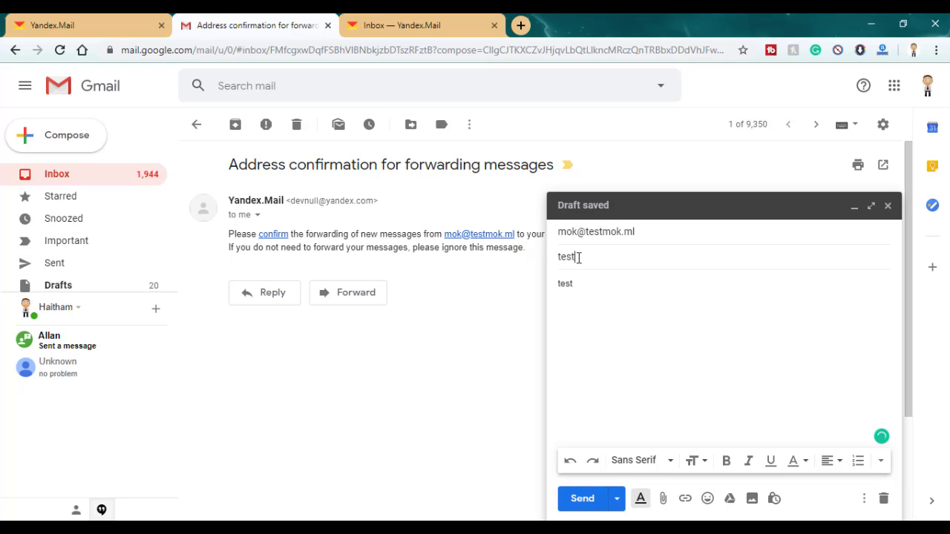
click(583, 499)
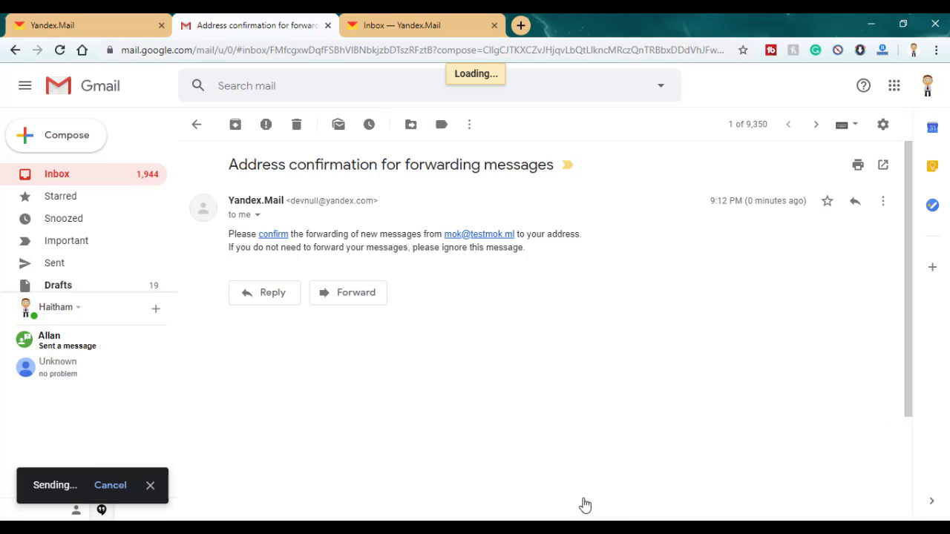
Open the newly arrived 'test' email at the top of the Gmail inbox
click(107, 183)
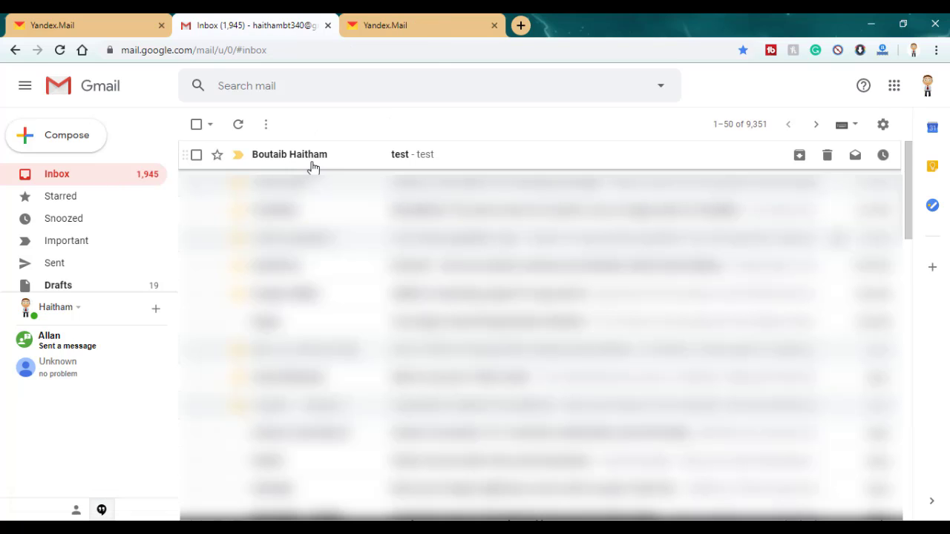
click(313, 167)
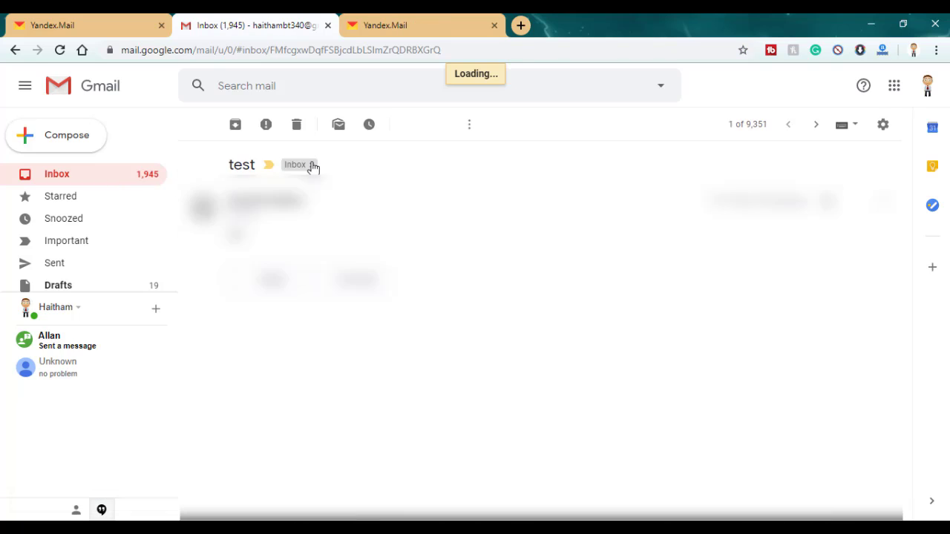